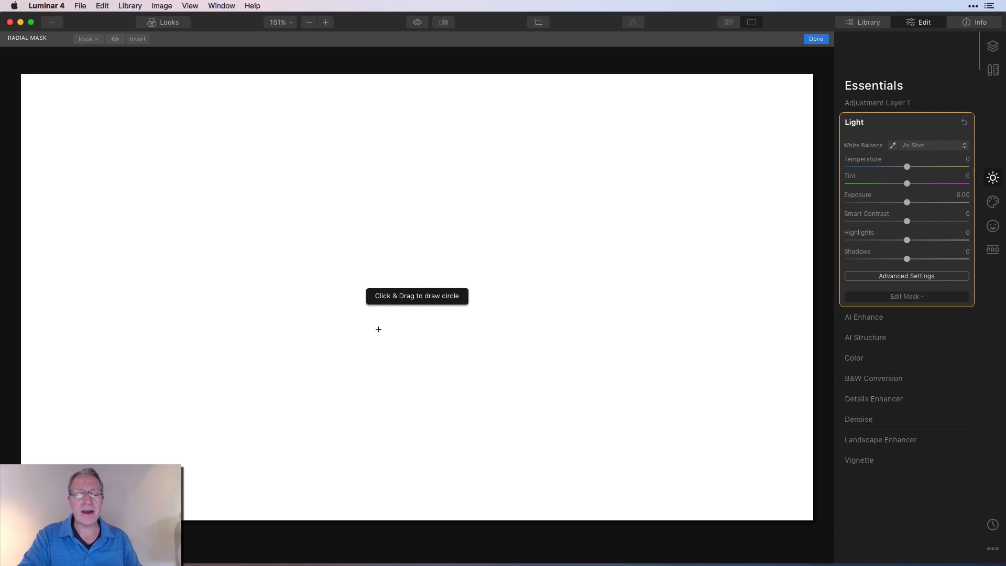
# Draw a circular radial mask around the middle of the white canvas and invert it.
pyautogui.moveTo(400, 317)
pyautogui.mouseDown()
pyautogui.moveTo(470, 317)
pyautogui.moveTo(458, 313)
pyautogui.mouseUp()
pyautogui.moveTo(420, 278); pyautogui.dragTo(448, 256)
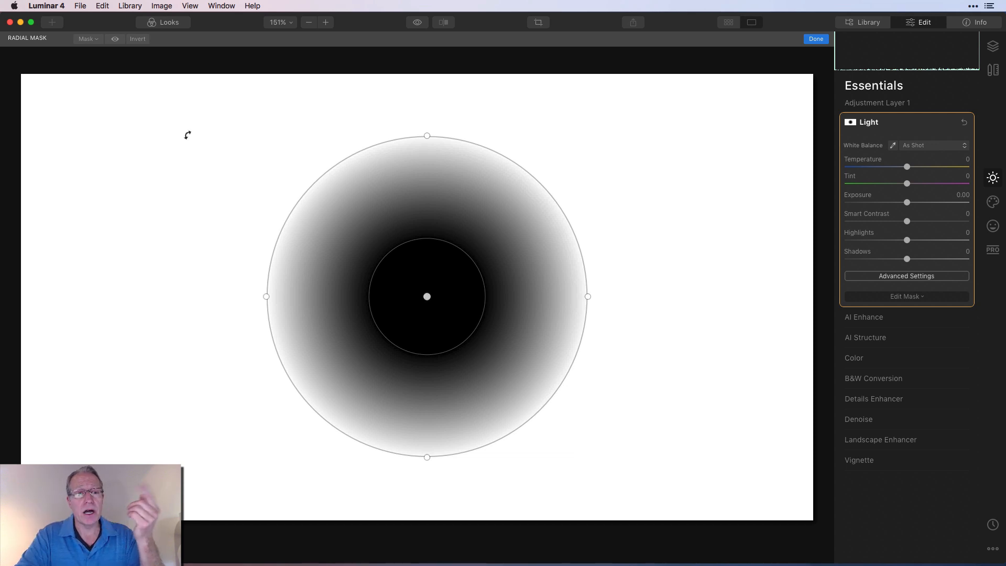
pyautogui.click(137, 40)
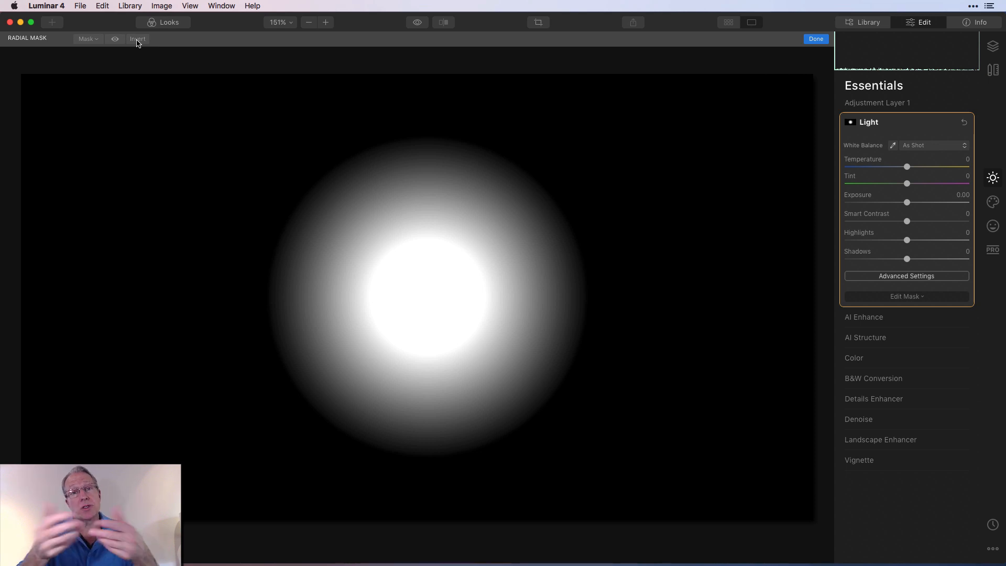
# Reposition the circular radial mask slightly above the middle of the canvas.
pyautogui.moveTo(357, 246)
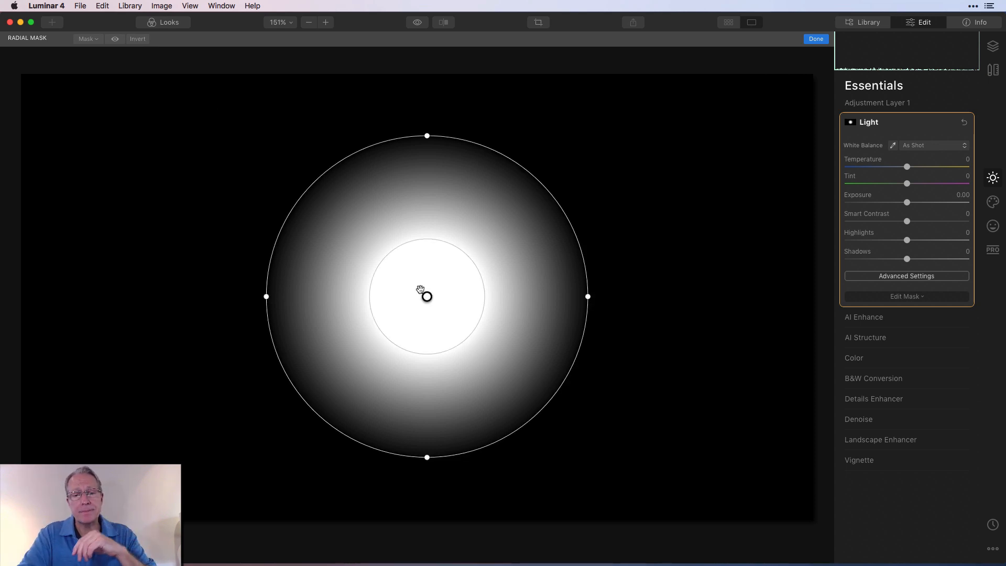
pyautogui.moveTo(432, 279)
pyautogui.mouseDown()
pyautogui.moveTo(422, 256)
pyautogui.moveTo(450, 303)
pyautogui.moveTo(344, 306)
pyautogui.moveTo(357, 270)
pyautogui.moveTo(474, 299)
pyautogui.moveTo(328, 290)
pyautogui.moveTo(445, 278)
pyautogui.mouseUp()
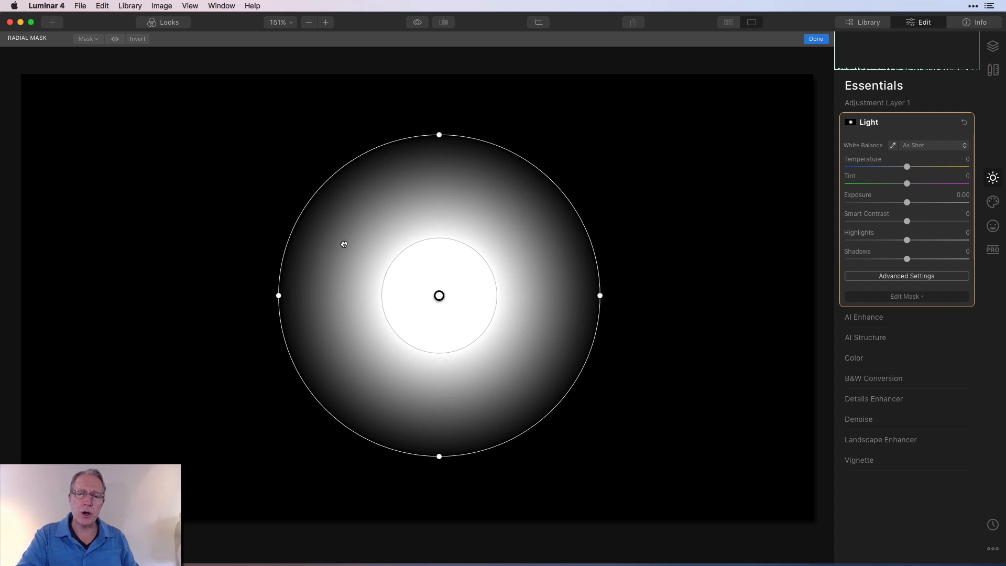
pyautogui.moveTo(436, 272); pyautogui.dragTo(426, 266)
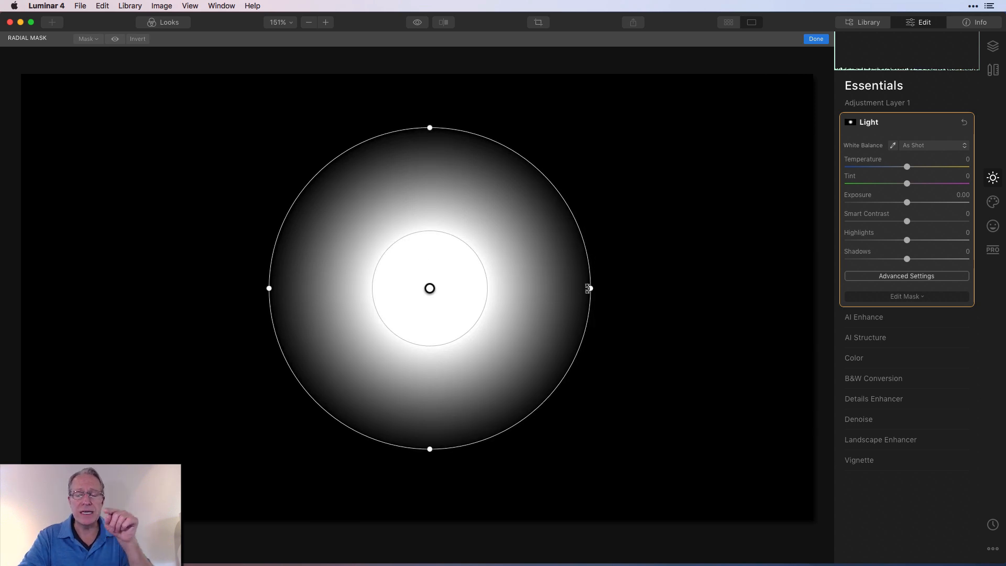
# Stretch the radial mask into a wide horizontal ellipse and shrink its outer ring.
pyautogui.moveTo(593, 288); pyautogui.dragTo(667, 289)
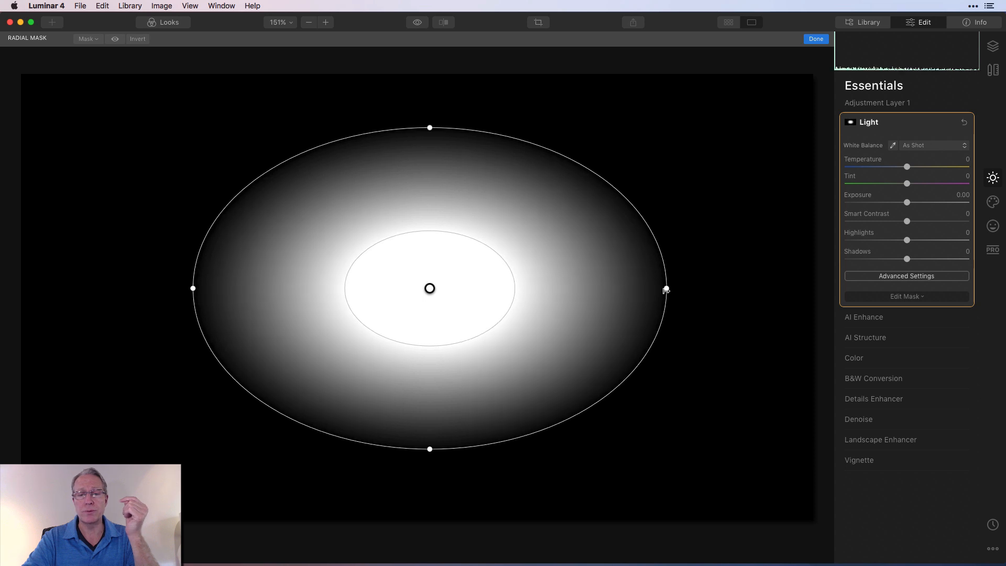
pyautogui.moveTo(423, 130)
pyautogui.mouseDown()
pyautogui.moveTo(417, 224)
pyautogui.moveTo(420, 108)
pyautogui.moveTo(426, 142)
pyautogui.mouseUp()
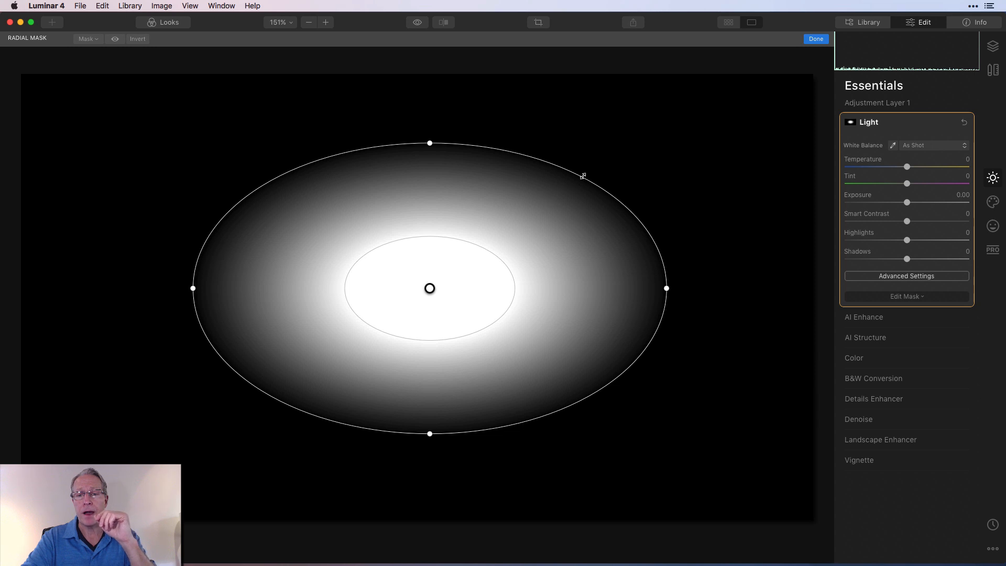
pyautogui.moveTo(583, 178); pyautogui.dragTo(568, 194)
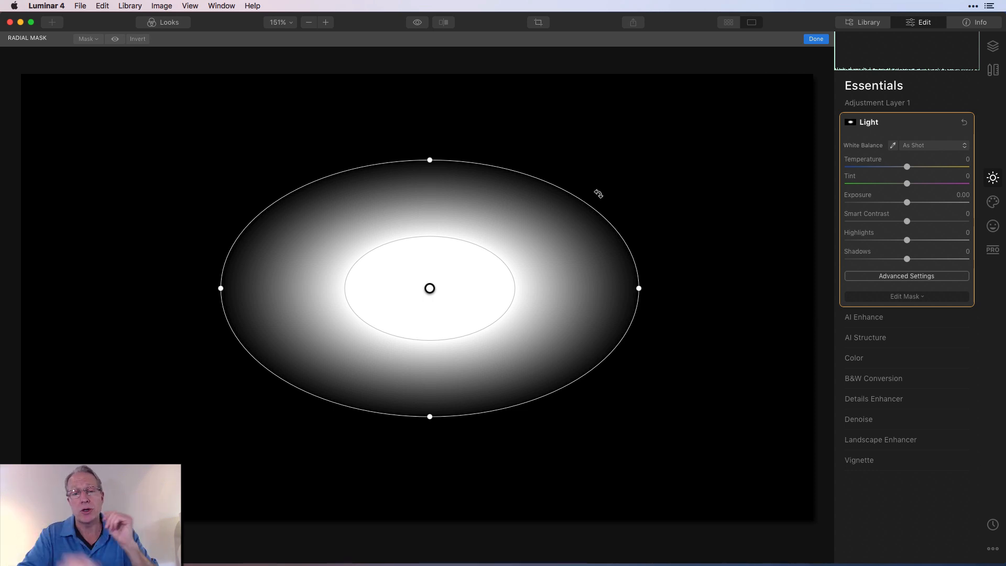
# Rotate the elliptical mask slightly and fine-tune the size of its inner ring.
pyautogui.moveTo(620, 194); pyautogui.dragTo(643, 186)
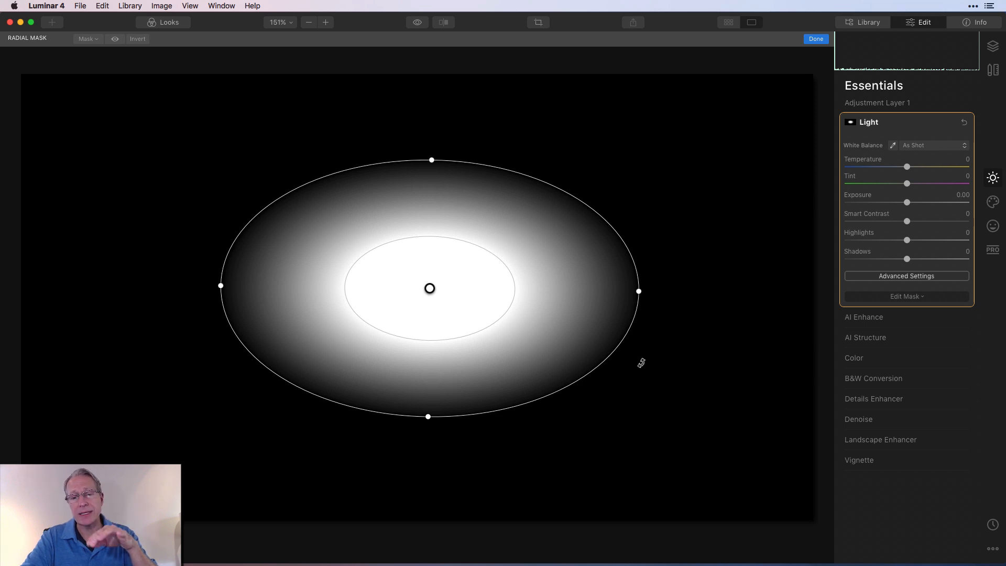
pyautogui.moveTo(661, 223)
pyautogui.mouseDown()
pyautogui.moveTo(676, 240)
pyautogui.moveTo(665, 216)
pyautogui.mouseUp()
pyautogui.moveTo(492, 249)
pyautogui.mouseDown()
pyautogui.moveTo(521, 234)
pyautogui.moveTo(493, 257)
pyautogui.mouseUp()
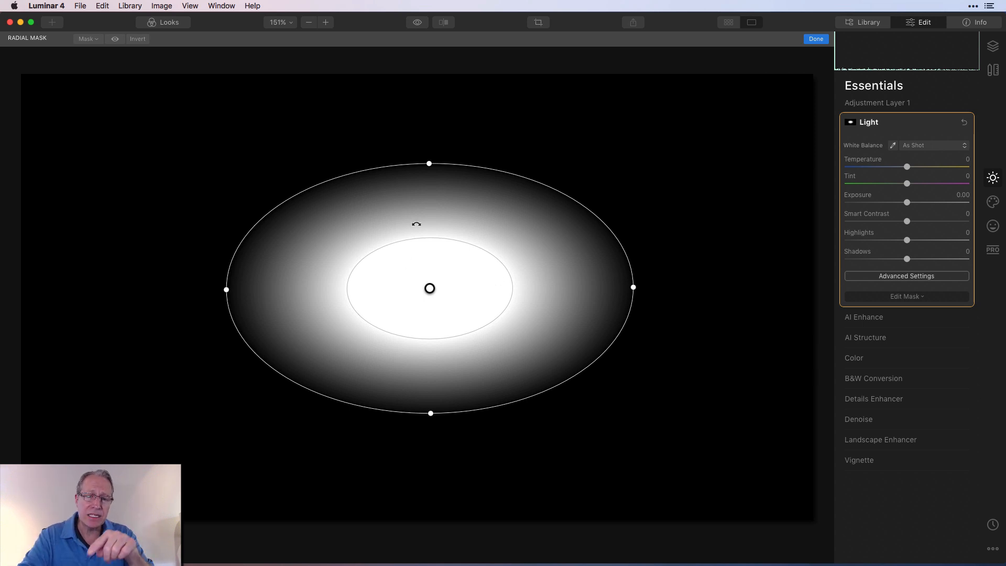
# Shift the elliptical mask to the right and slightly down on the canvas and finish editing it.
pyautogui.moveTo(429, 290); pyautogui.dragTo(498, 310)
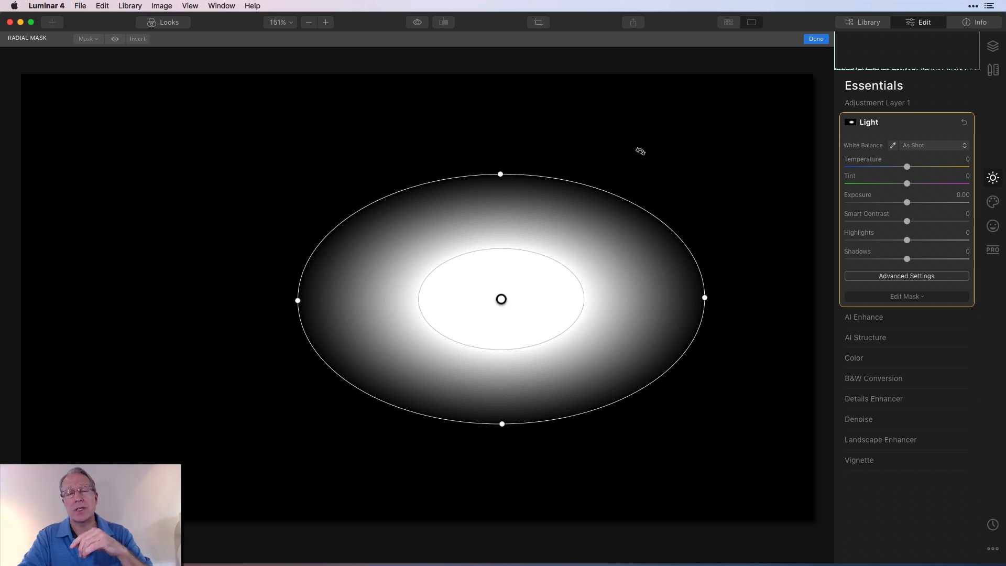
pyautogui.click(816, 39)
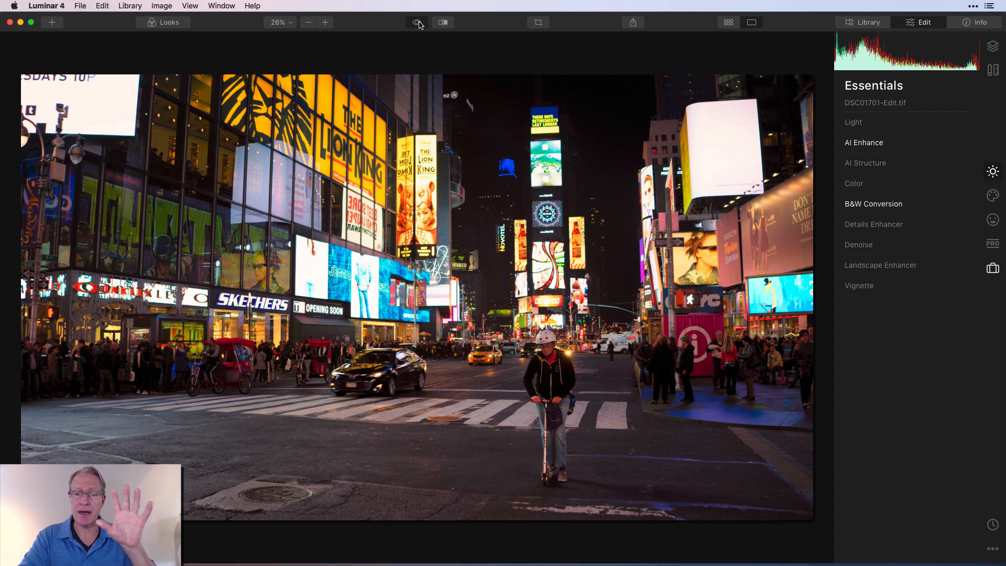
# Compare the Times Square photo with its original and add a new adjustment layer above it.
pyautogui.click(419, 23)
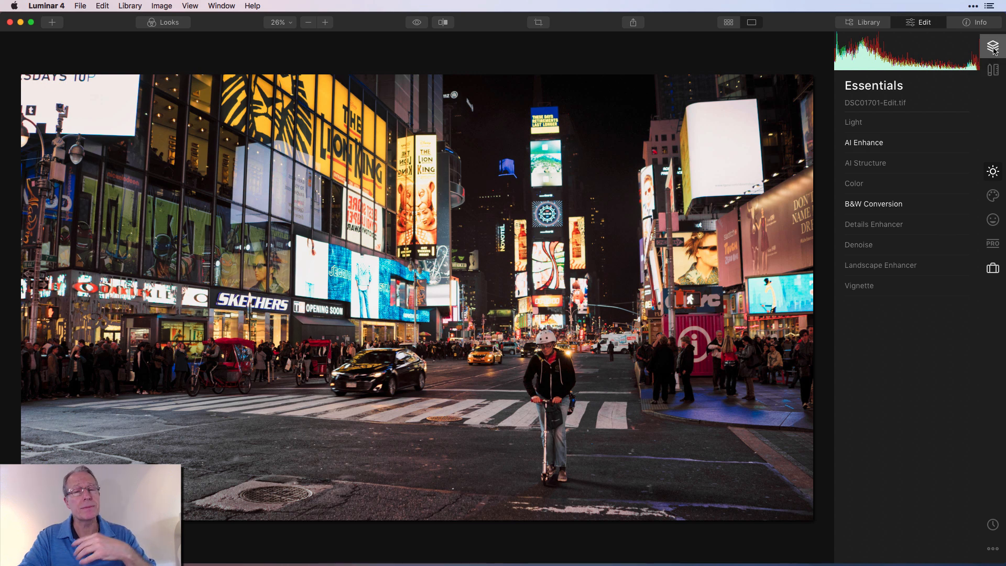
pyautogui.click(995, 49)
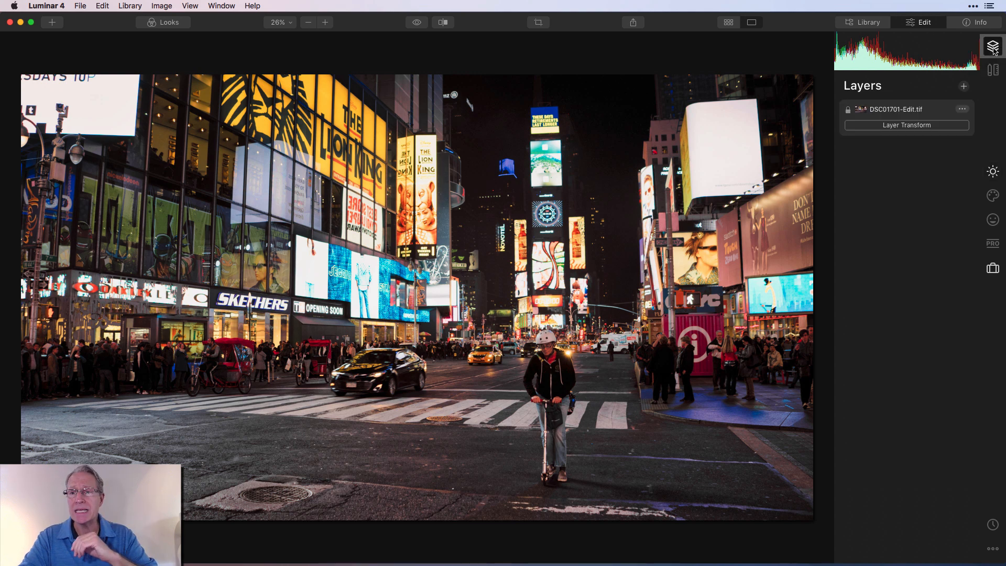
pyautogui.click(964, 88)
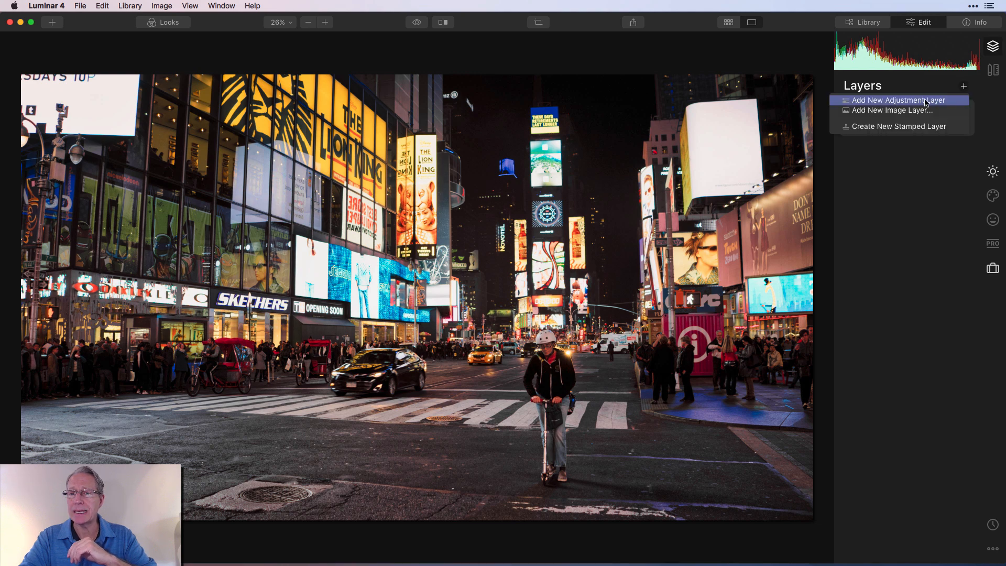
pyautogui.click(925, 101)
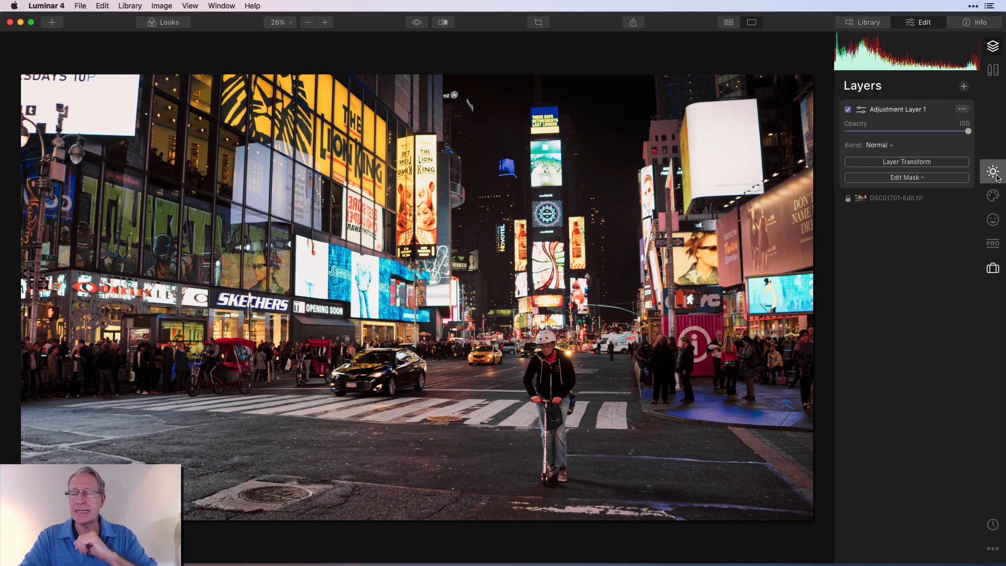
# Set the Light filter's Exposure to 0.79 and Smart Contrast to 22 on Adjustment Layer 1.
pyautogui.click(993, 172)
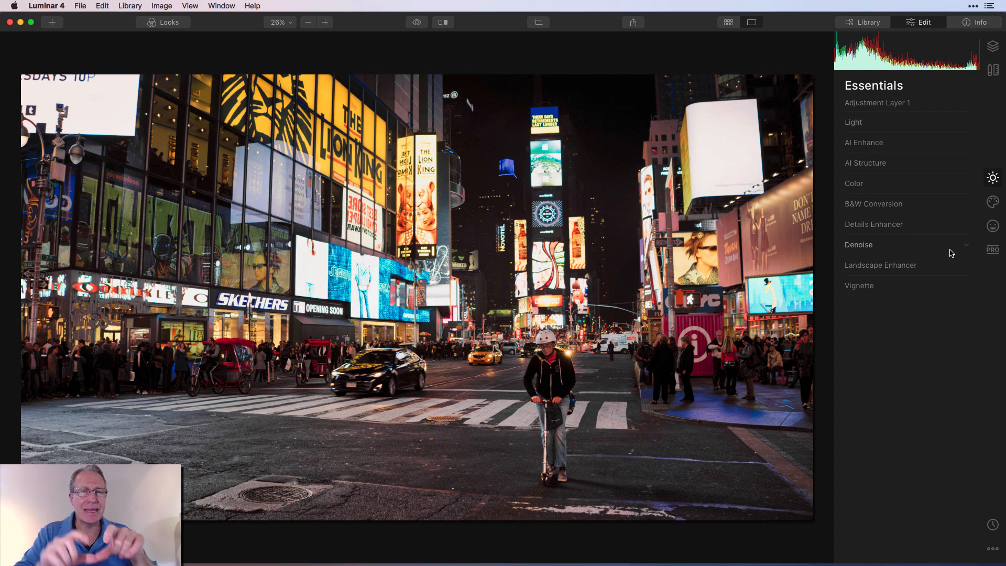
pyautogui.click(856, 123)
pyautogui.moveTo(908, 203); pyautogui.dragTo(919, 204)
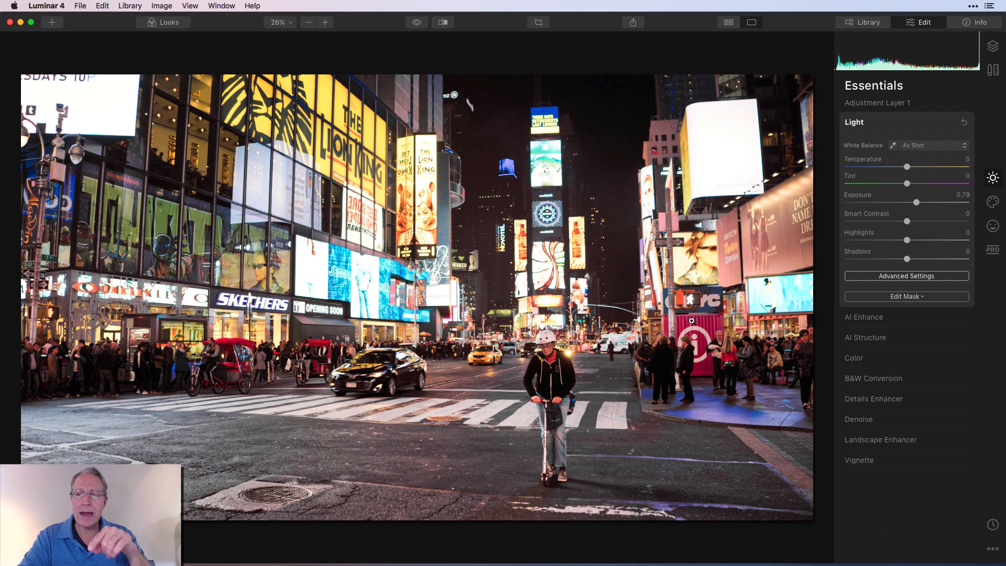
pyautogui.moveTo(907, 222); pyautogui.dragTo(922, 223)
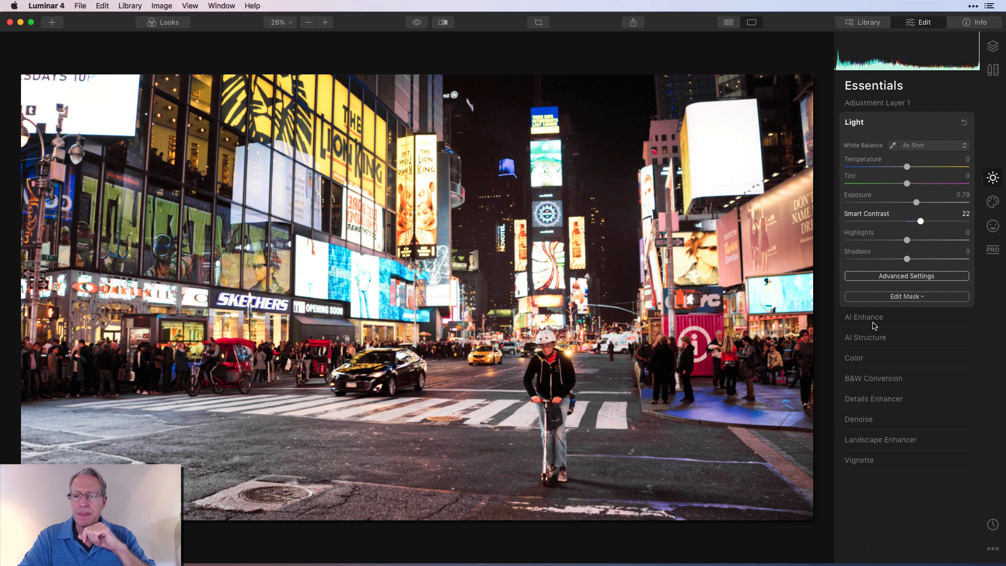
# Apply AI Structure to the adjustment layer with Amount 34 and Boost 15.
pyautogui.click(870, 338)
pyautogui.moveTo(907, 191); pyautogui.dragTo(929, 192)
pyautogui.moveTo(846, 209); pyautogui.dragTo(864, 210)
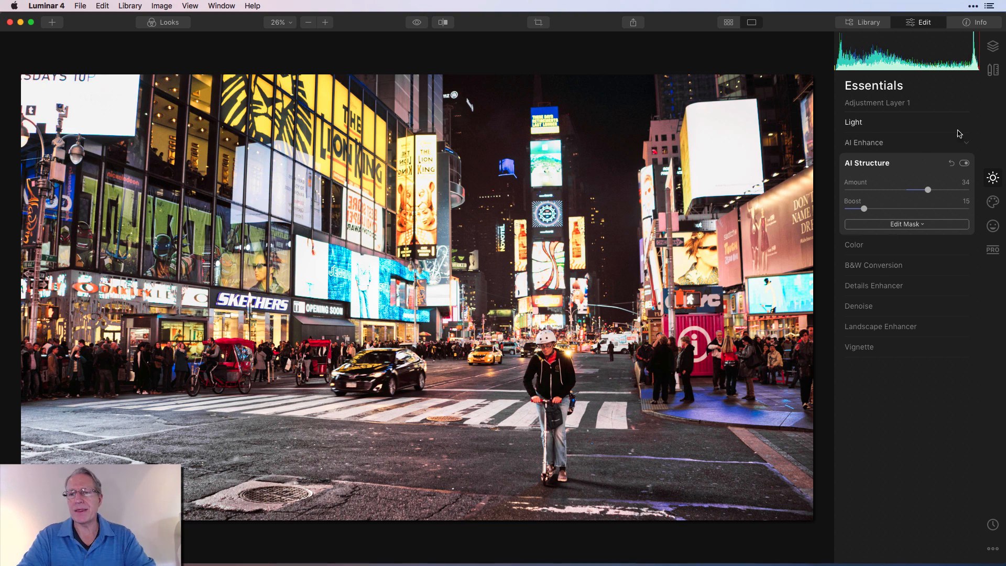
# Draw a large circular radial mask on Adjustment Layer 1, centred near the black car, and invert it.
pyautogui.click(994, 47)
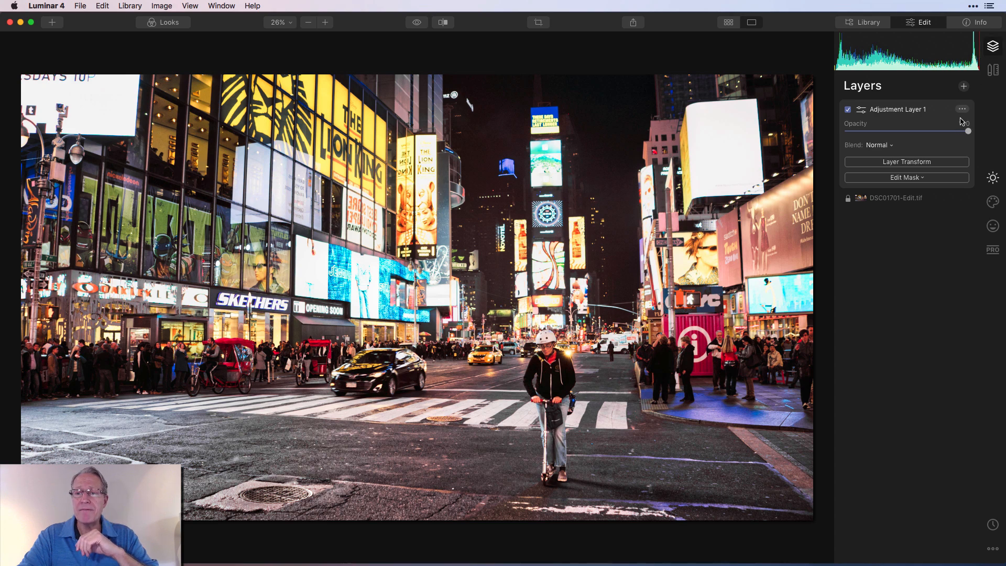
pyautogui.click(914, 179)
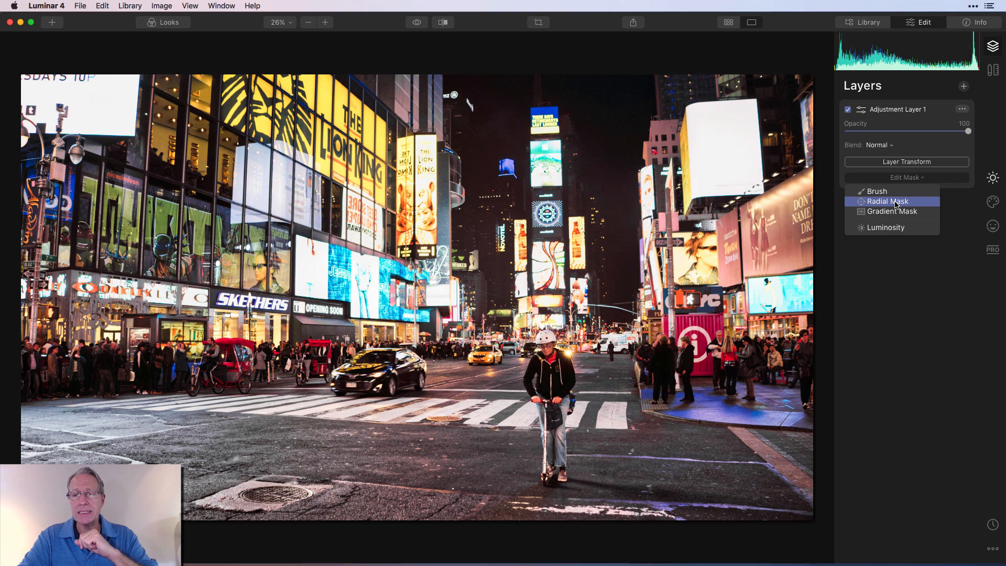
pyautogui.click(896, 203)
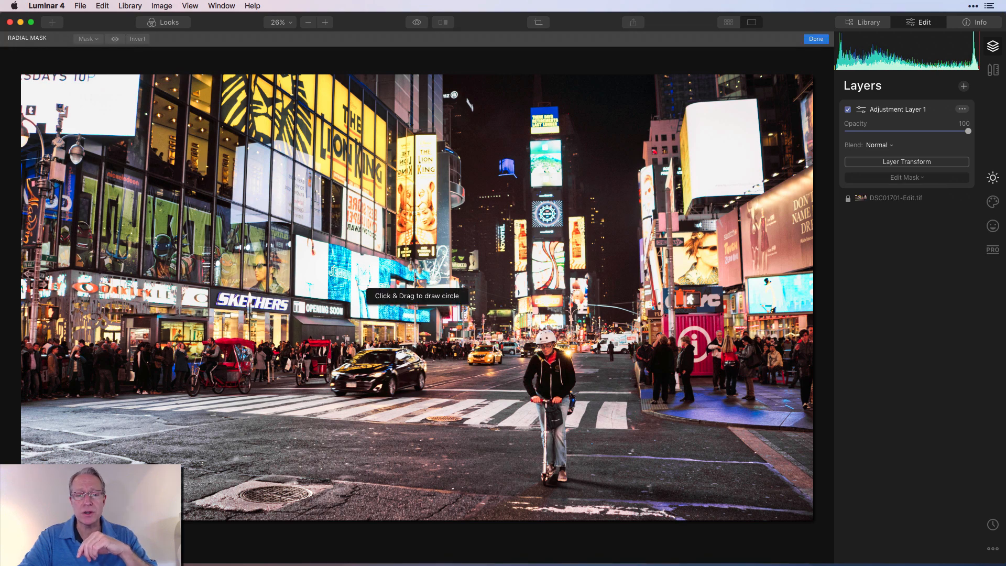
pyautogui.moveTo(417, 330); pyautogui.dragTo(531, 344)
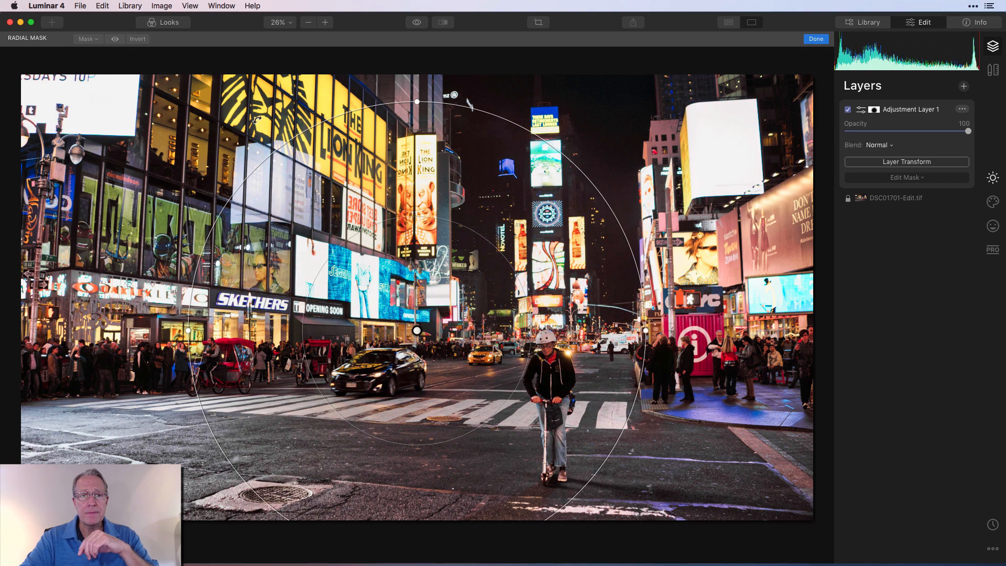
pyautogui.click(138, 40)
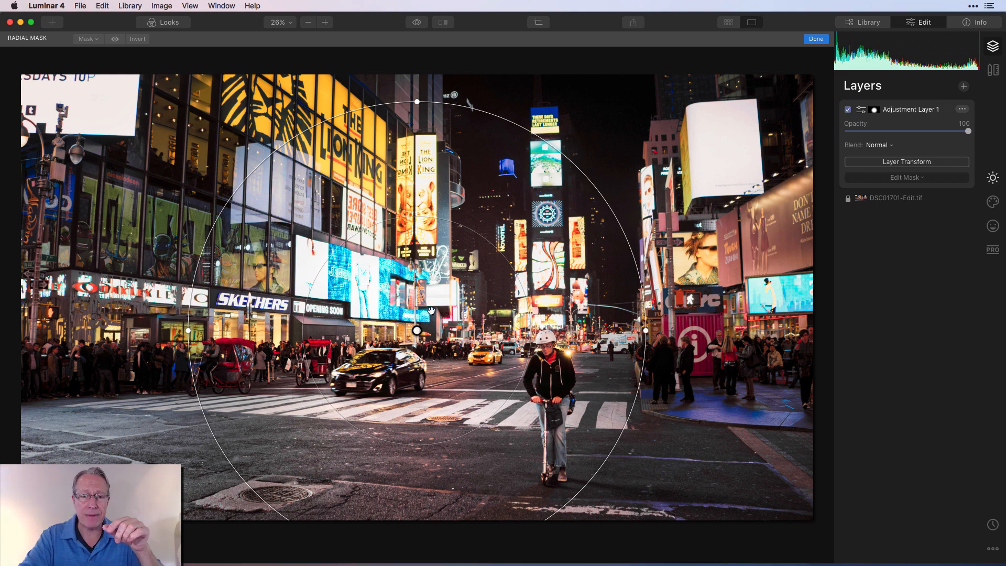
# Flatten and widen the layer's radial mask into a slightly tilted horizontal ellipse.
pyautogui.moveTo(418, 101); pyautogui.dragTo(435, 197)
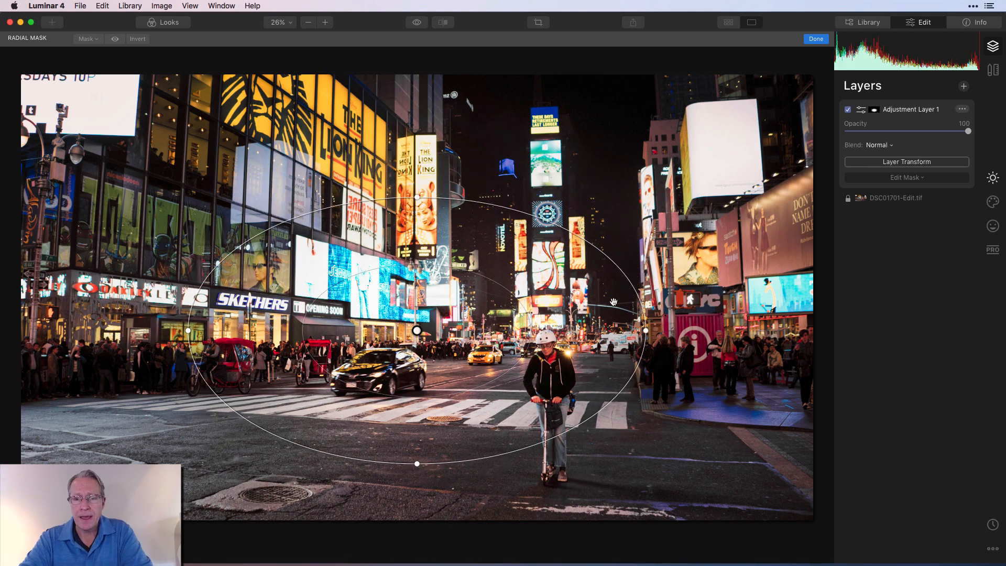
pyautogui.moveTo(645, 331); pyautogui.dragTo(682, 329)
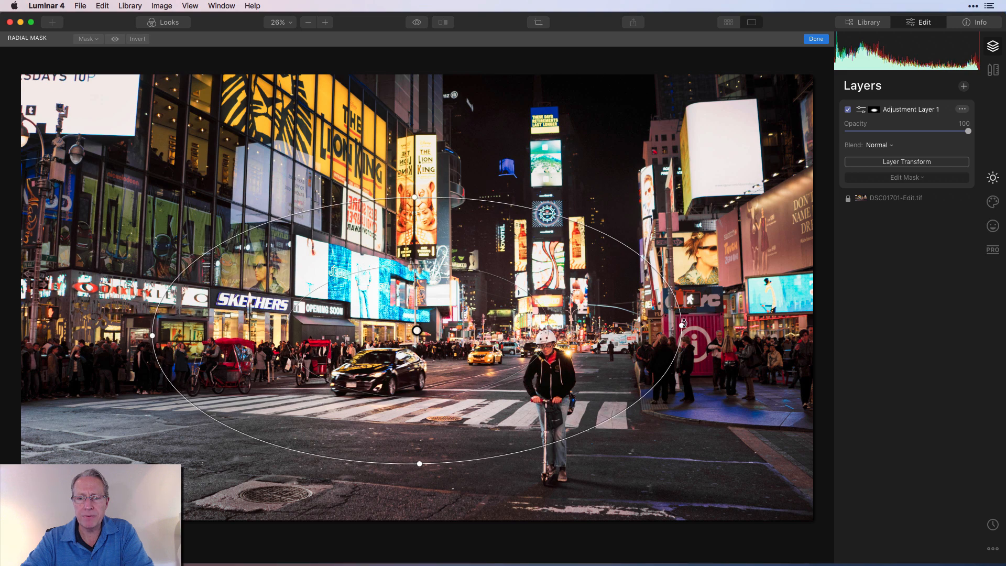
pyautogui.moveTo(682, 328); pyautogui.dragTo(683, 326)
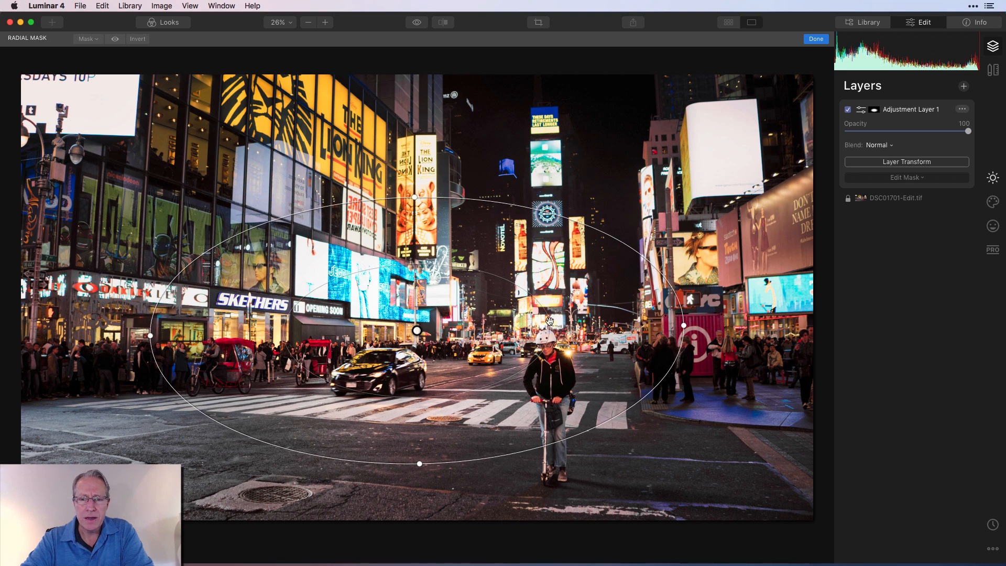
# Enlarge the mask's inner ring and finish the mask with its centre moved over the scooter rider.
pyautogui.moveTo(551, 322); pyautogui.dragTo(581, 324)
pyautogui.moveTo(452, 343); pyautogui.dragTo(549, 373)
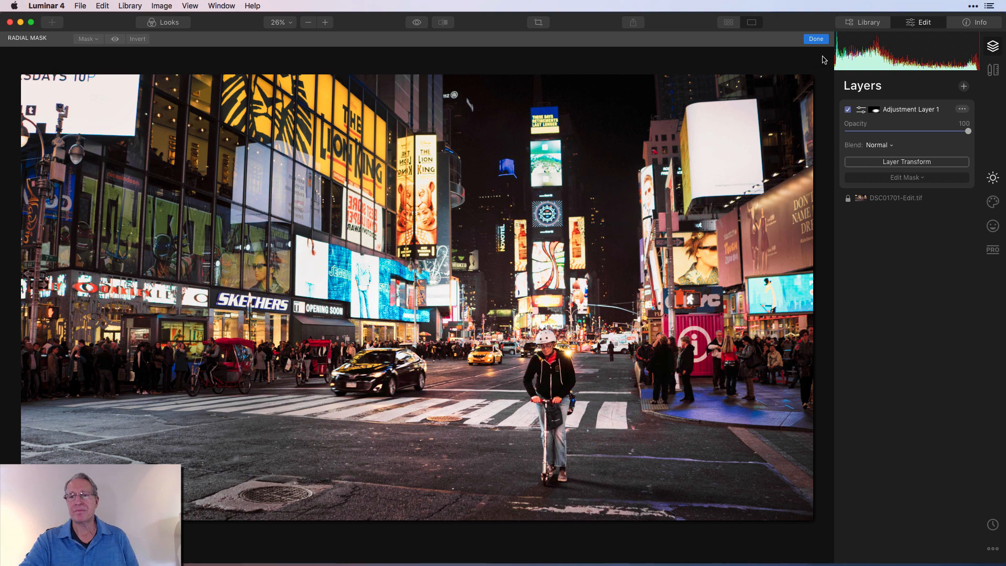
pyautogui.click(816, 39)
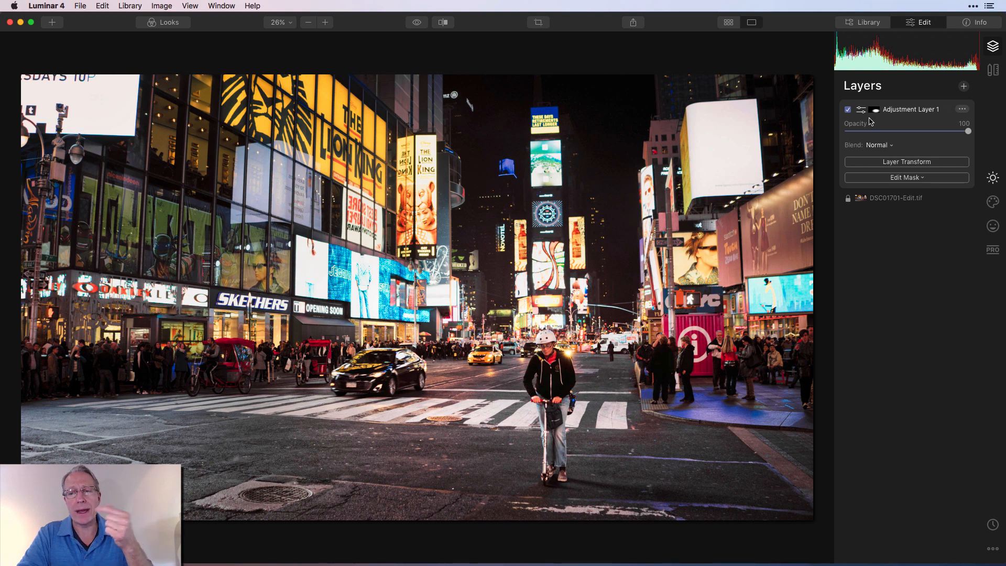
pyautogui.click(907, 178)
pyautogui.click(903, 206)
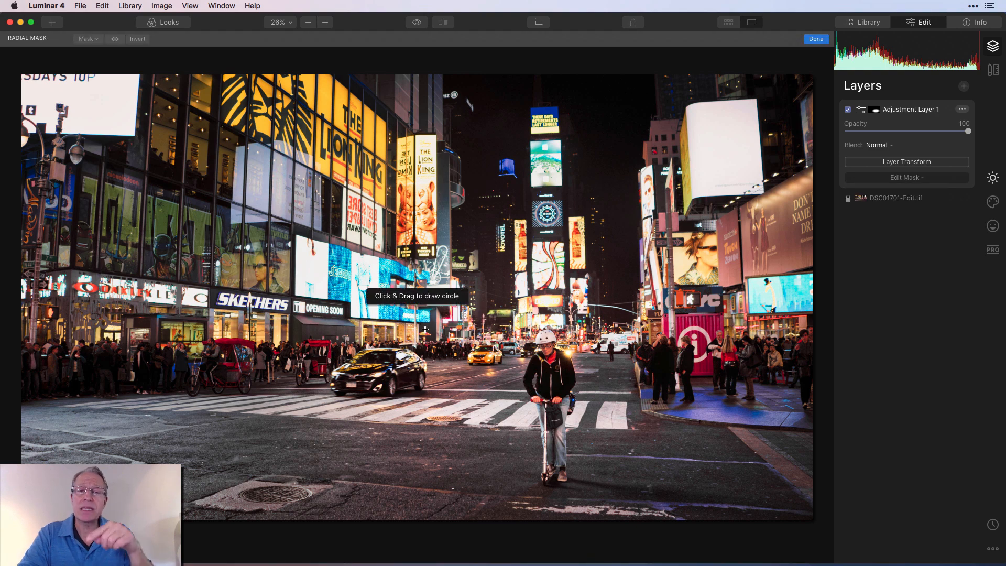
pyautogui.click(817, 39)
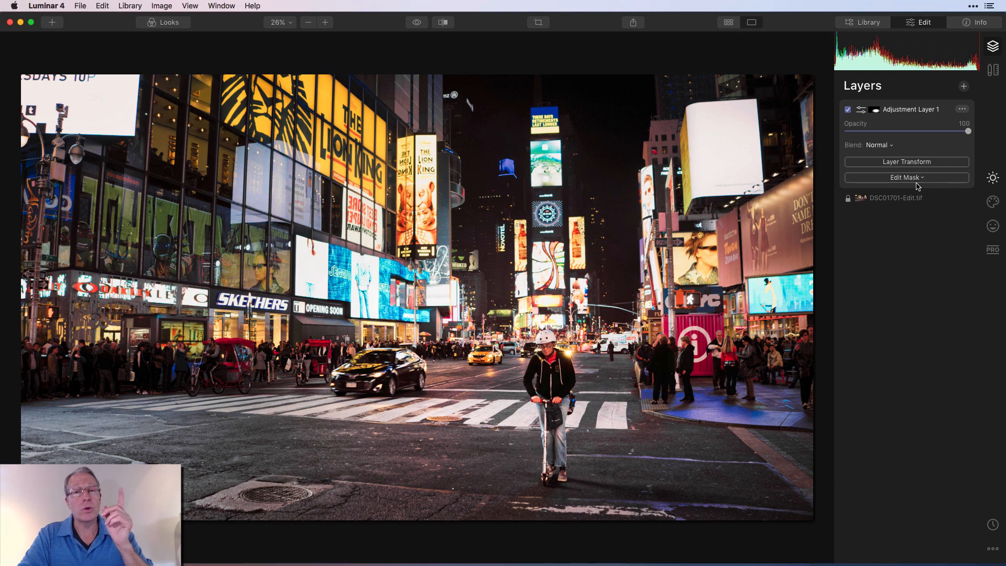
# Open Adjustment Layer 1's mask for brush editing and show the mask overlay.
pyautogui.click(916, 179)
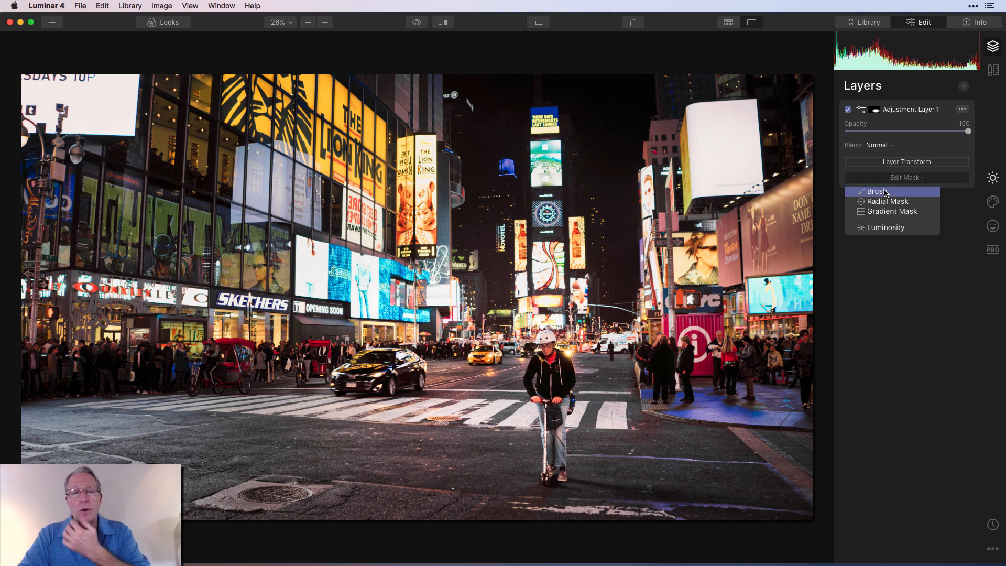
pyautogui.click(876, 192)
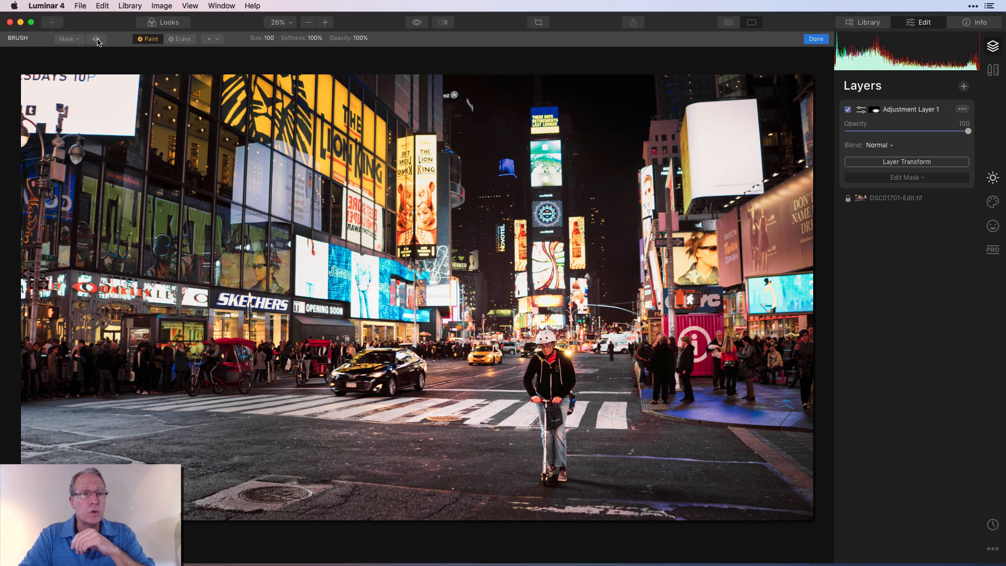
pyautogui.click(96, 40)
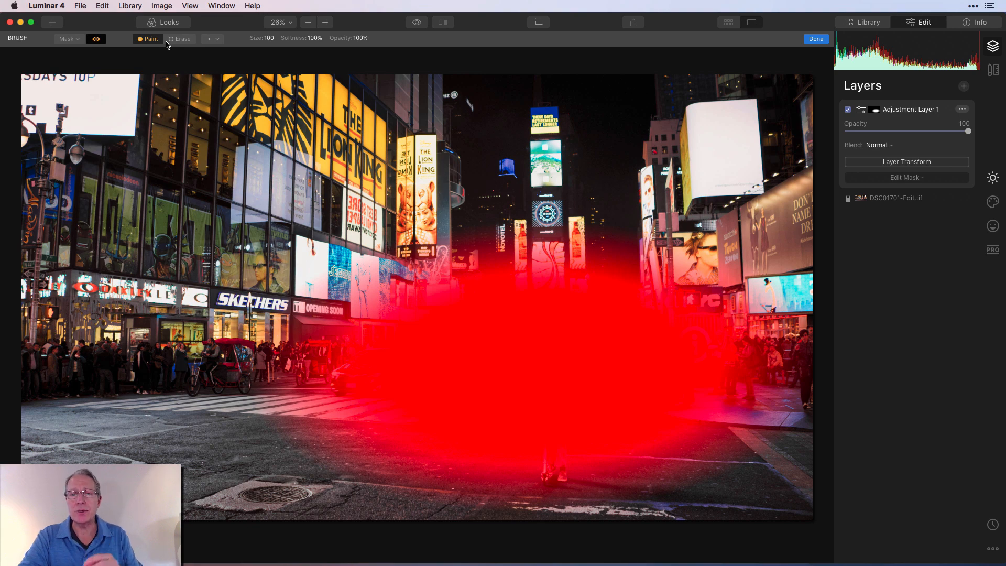
# Hide the mask overlay, finish the brush editing, and copy Adjustment Layer 1's mask.
pyautogui.click(101, 41)
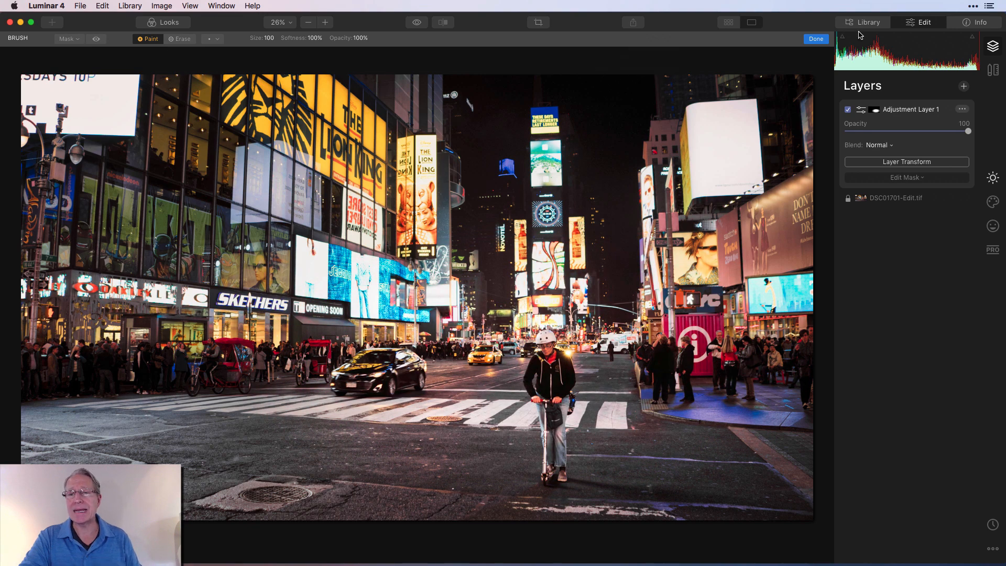
pyautogui.click(816, 39)
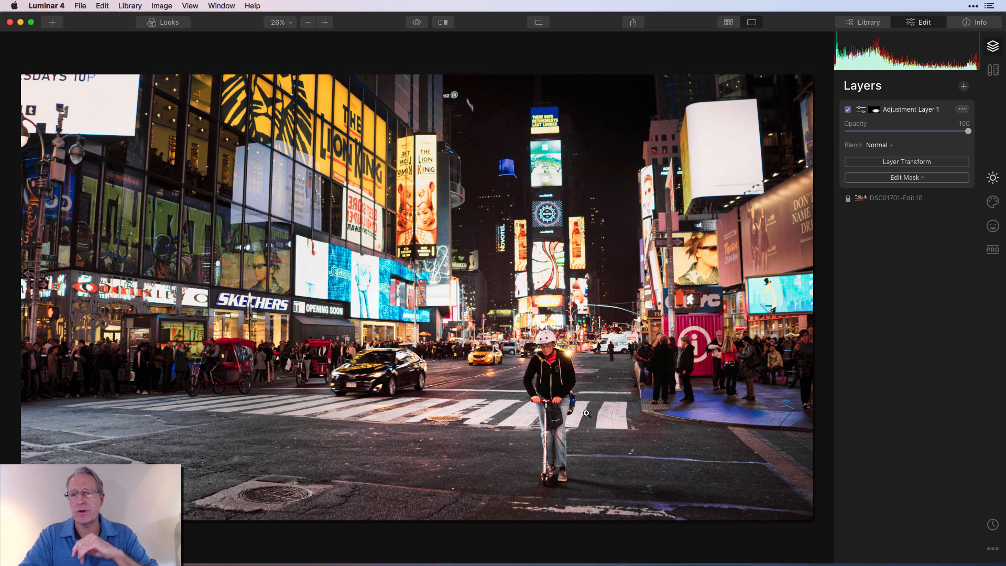
pyautogui.click(962, 110)
pyautogui.moveTo(903, 216)
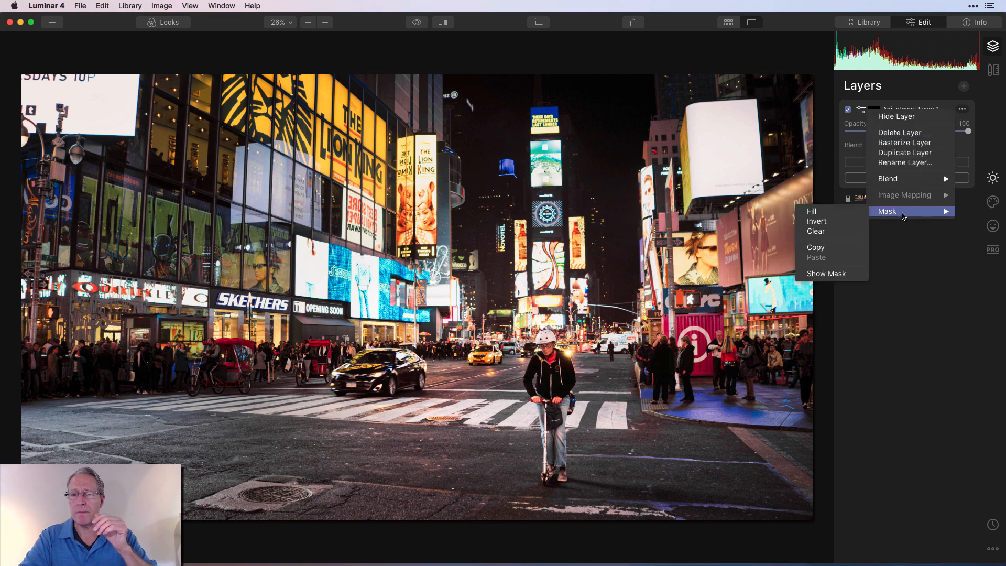
pyautogui.click(824, 249)
# Add a second adjustment layer above Adjustment Layer 1 and paste the copied mask onto it.
pyautogui.click(965, 87)
pyautogui.click(931, 100)
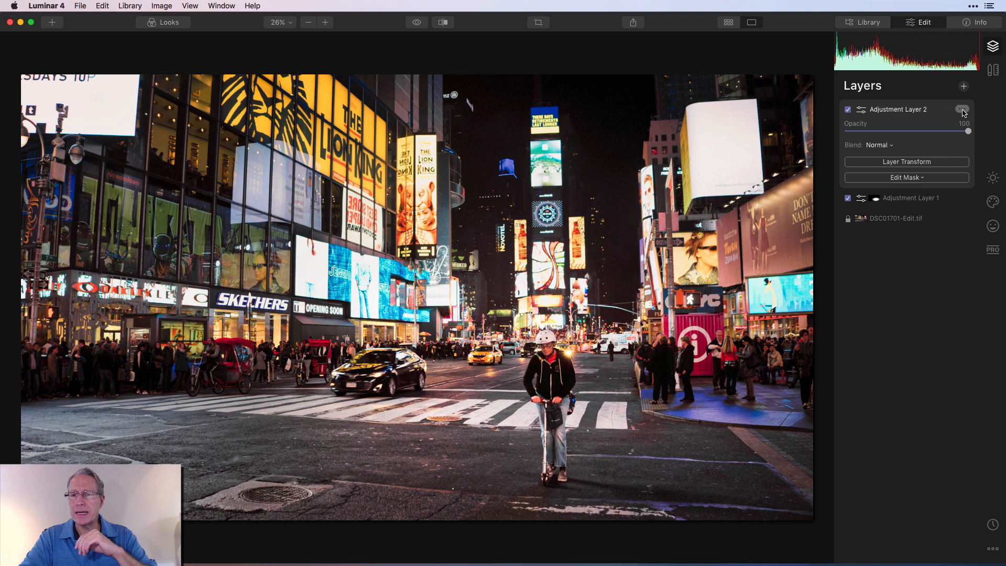
pyautogui.click(963, 113)
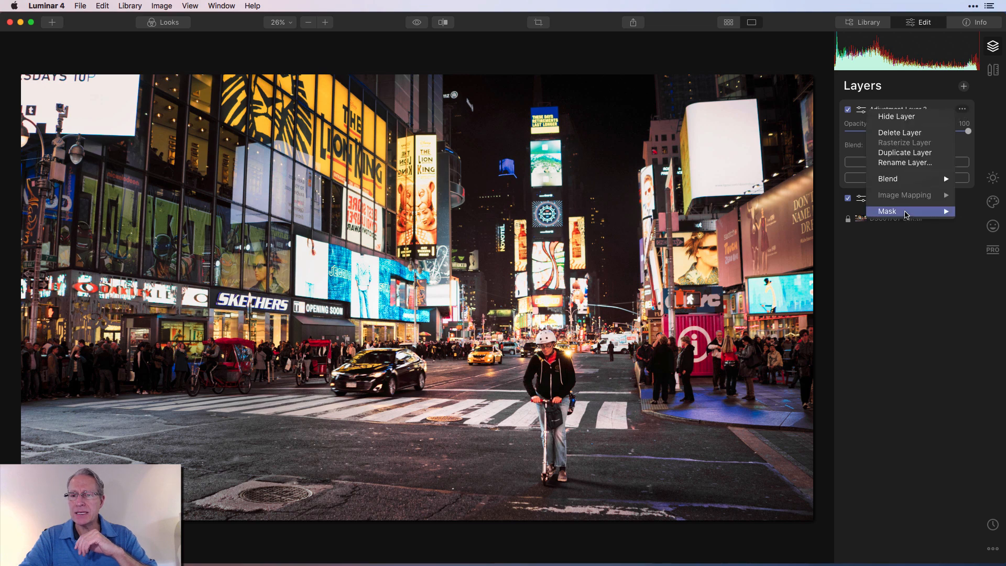
pyautogui.moveTo(895, 214)
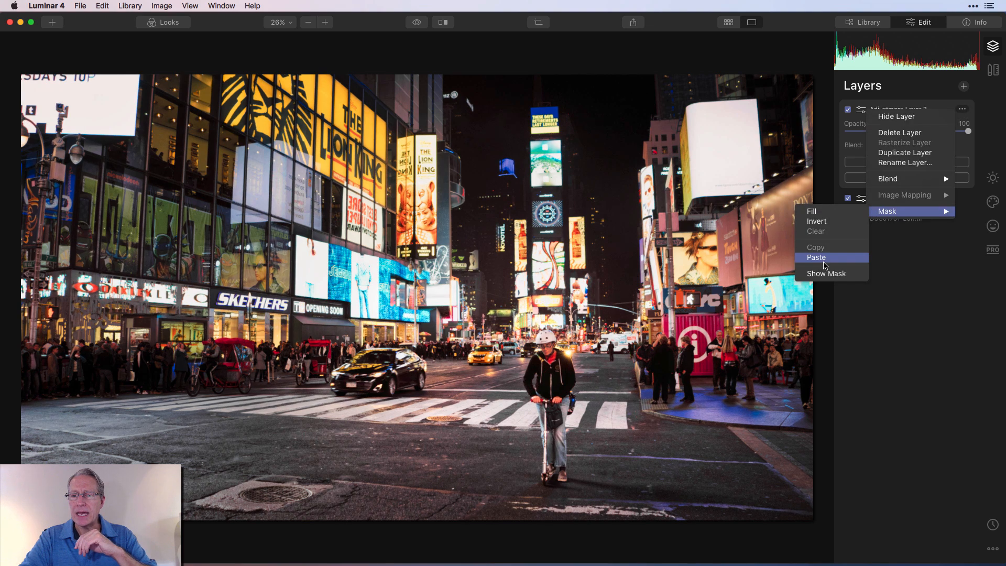
pyautogui.click(824, 262)
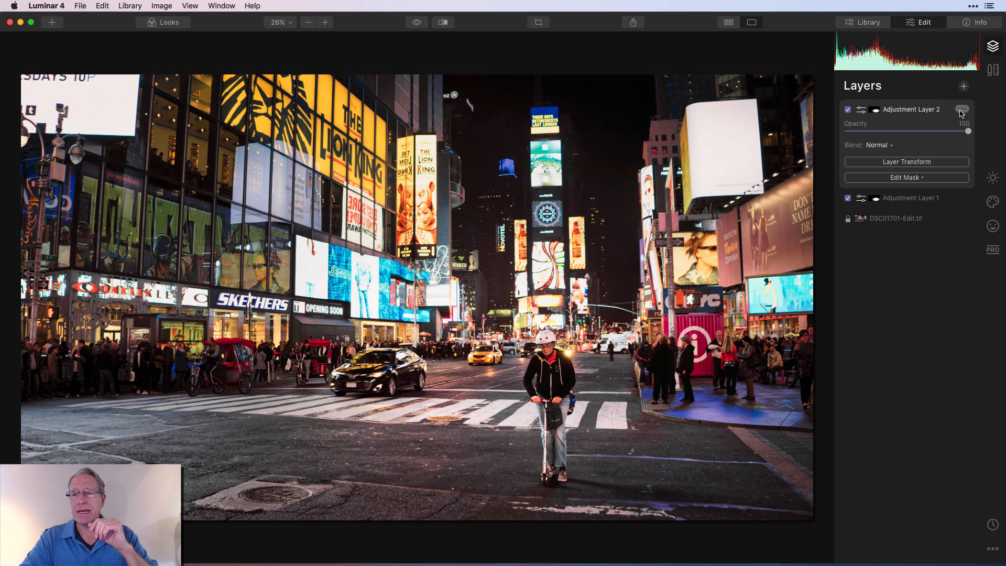
# Invert Adjustment Layer 2's mask so it covers everything outside the ellipse around the scooter rider.
pyautogui.click(962, 110)
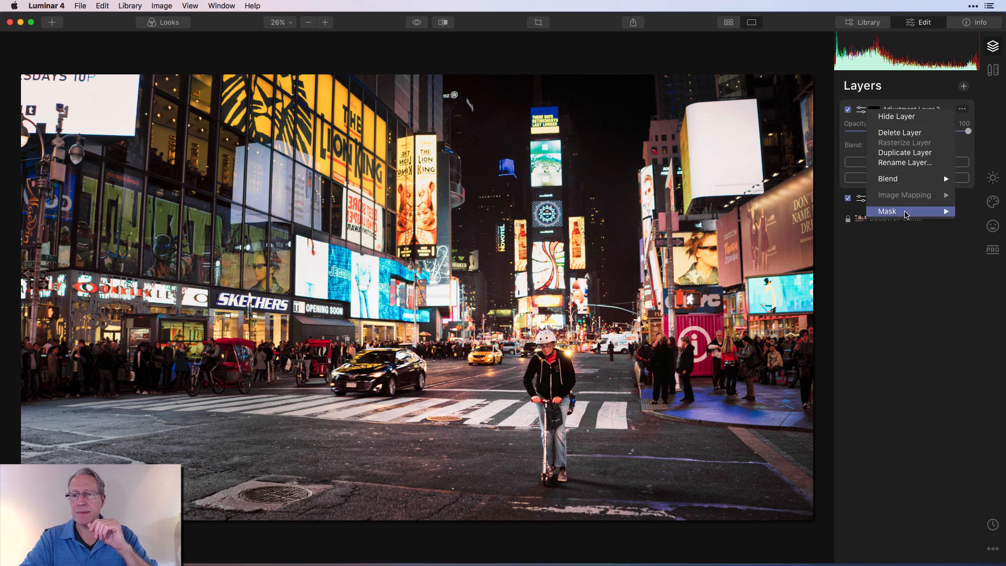
pyautogui.moveTo(906, 215)
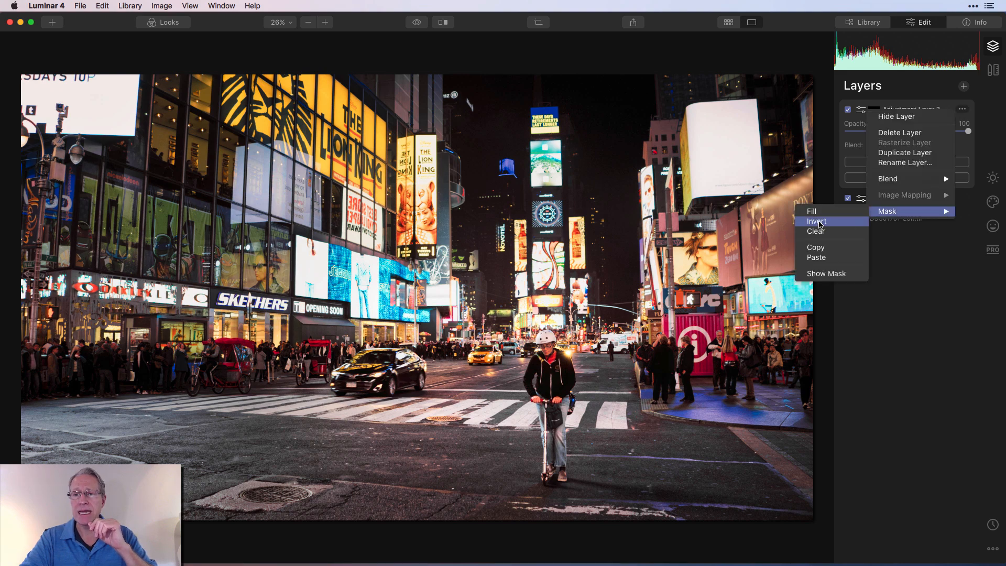
pyautogui.click(820, 223)
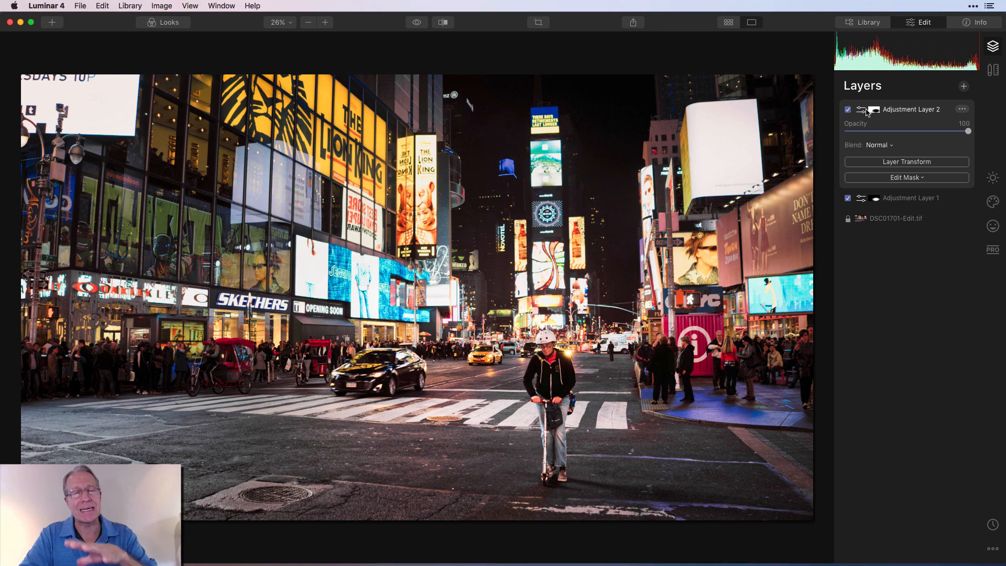
# In Adjustment Layer 2's Light filter, set Exposure to -1.94, Temperature to -22 and Smart Contrast to 19.
pyautogui.click(995, 178)
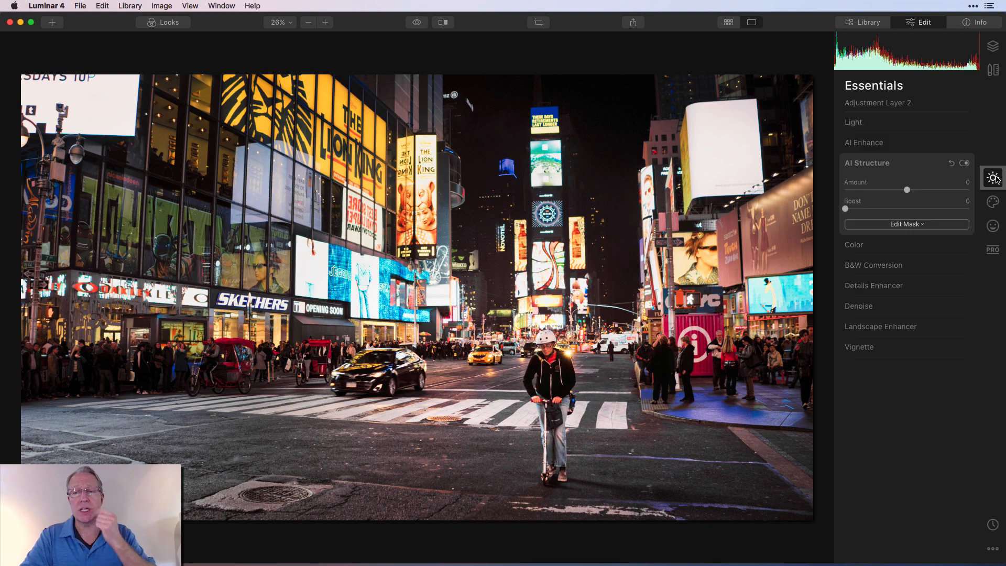
pyautogui.click(909, 163)
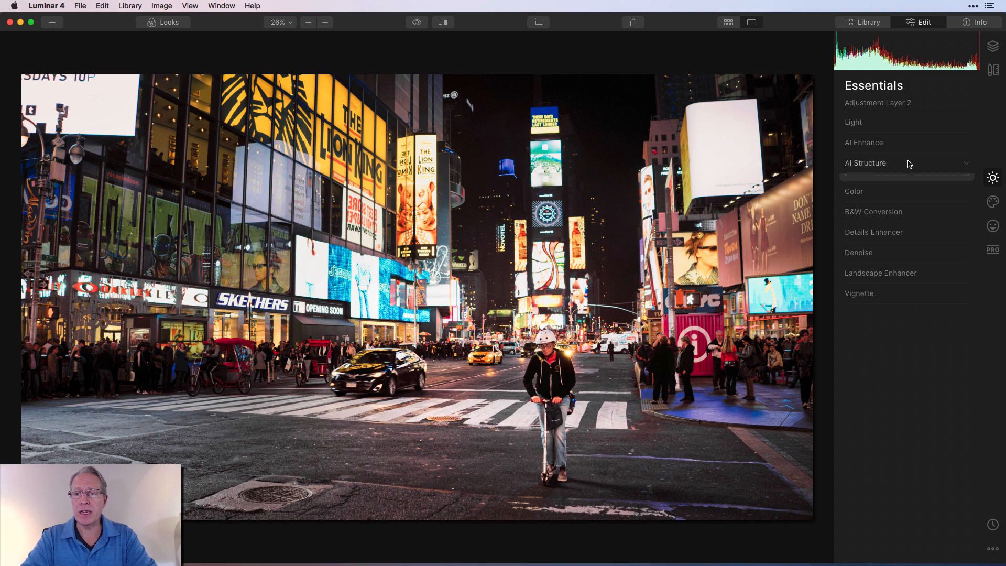
pyautogui.click(876, 126)
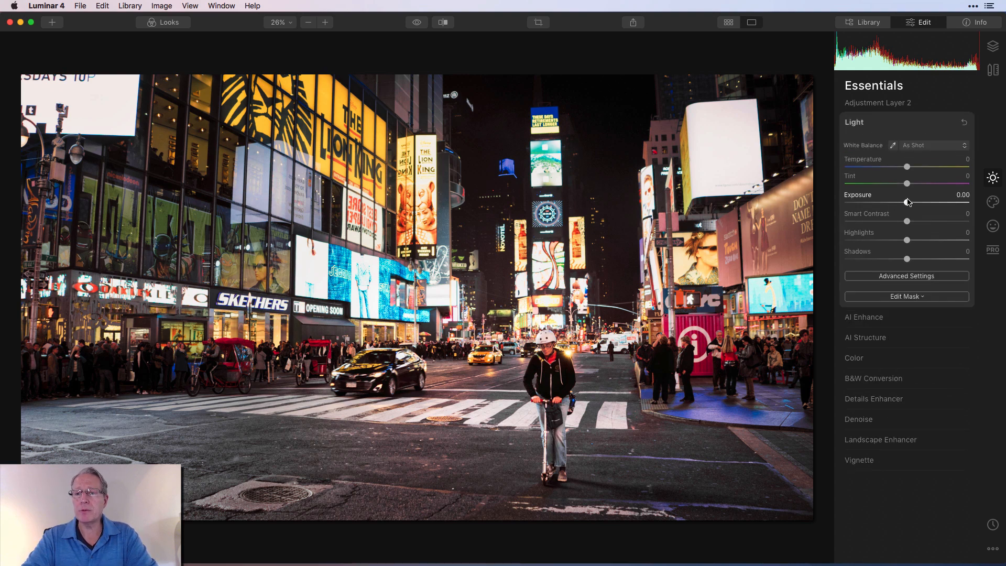
pyautogui.moveTo(908, 205); pyautogui.dragTo(883, 206)
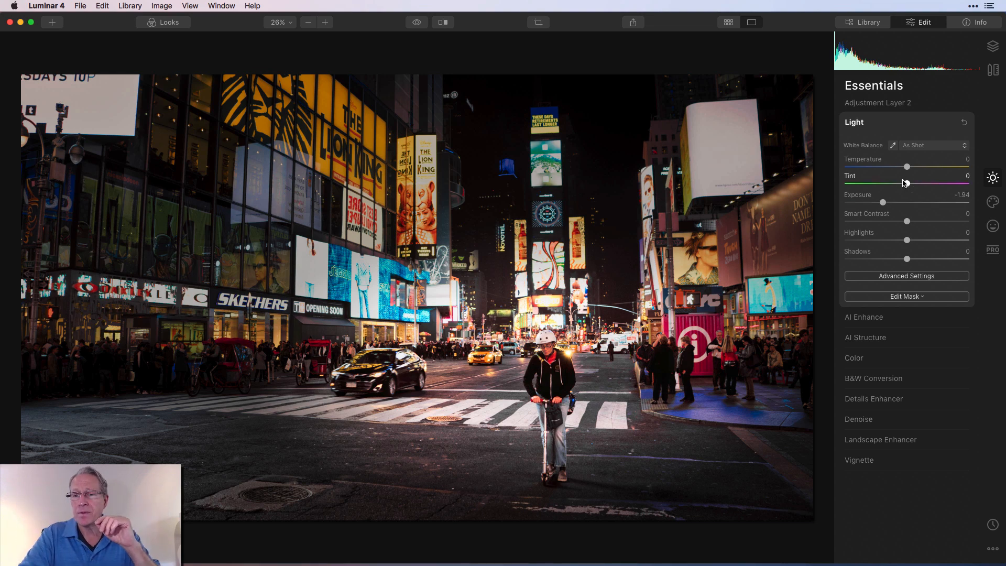
pyautogui.moveTo(907, 167); pyautogui.dragTo(894, 168)
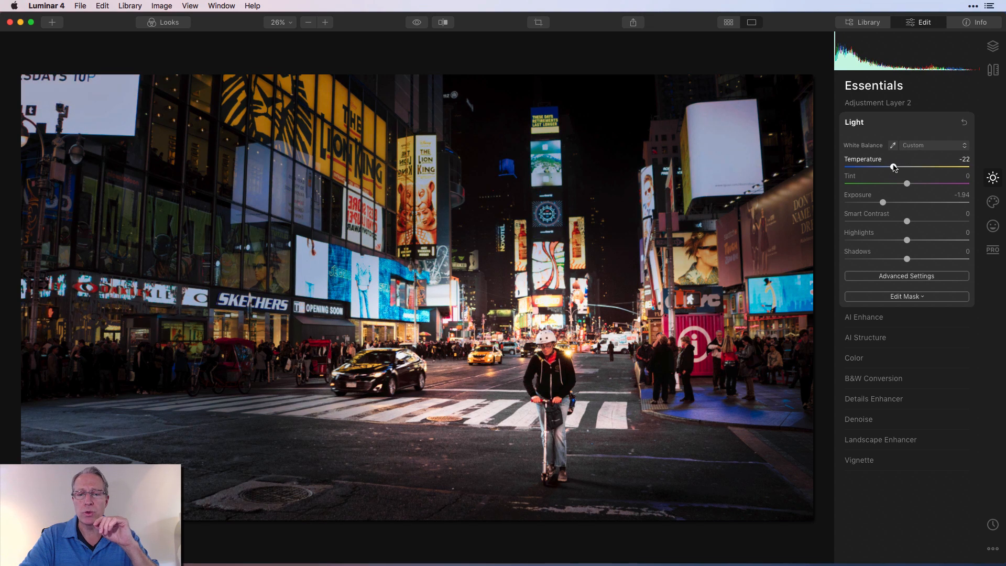
pyautogui.moveTo(907, 221); pyautogui.dragTo(919, 222)
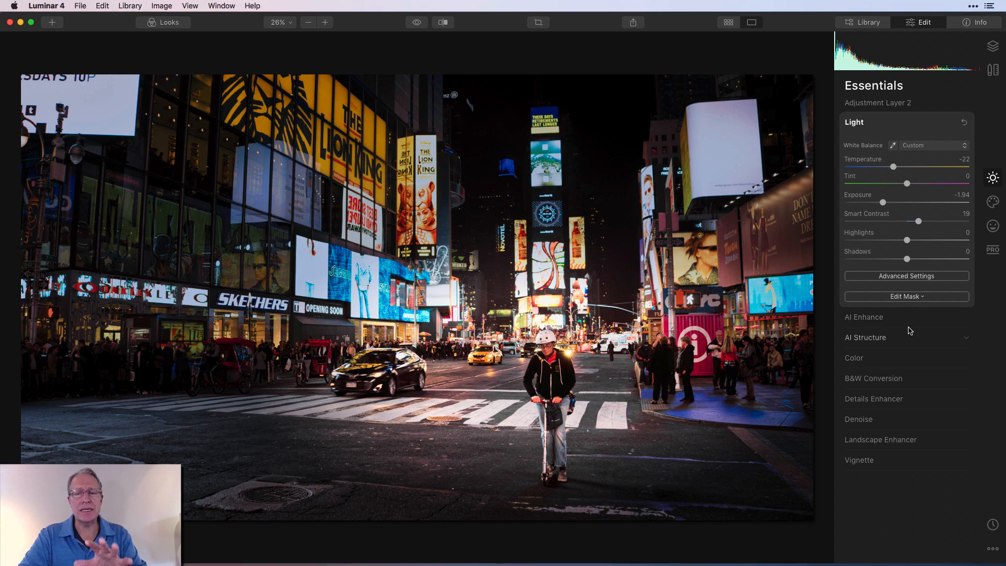
# Set Adjustment Layer 2's AI Structure to Amount -70 and Boost 22, and compare the edited photo with the original.
pyautogui.click(898, 341)
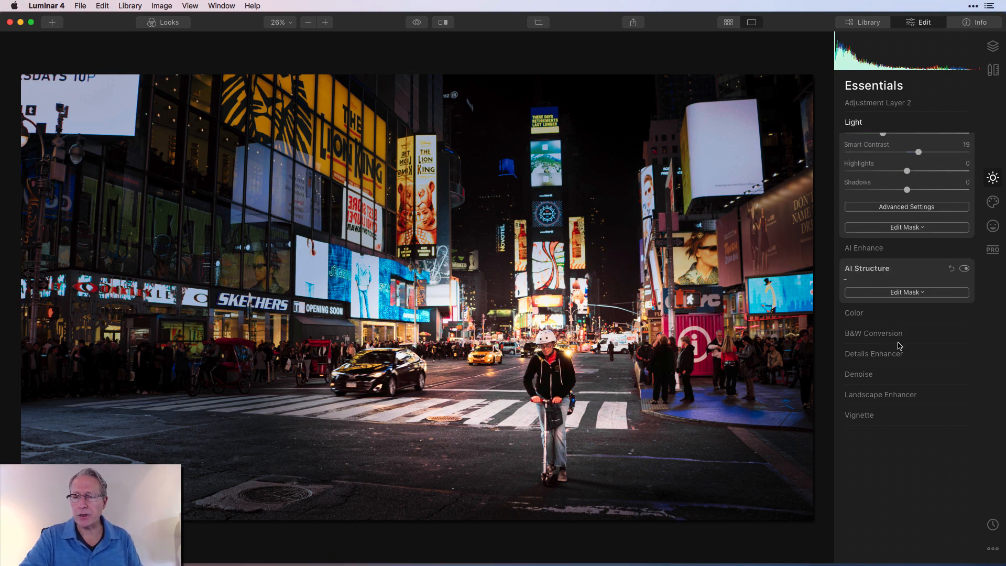
pyautogui.moveTo(907, 190); pyautogui.dragTo(873, 212)
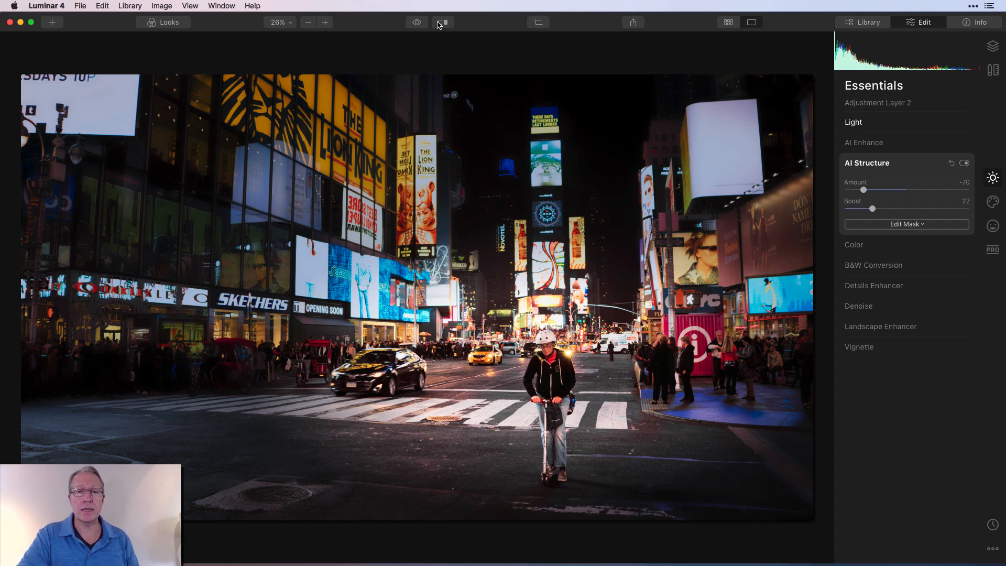
pyautogui.click(419, 23)
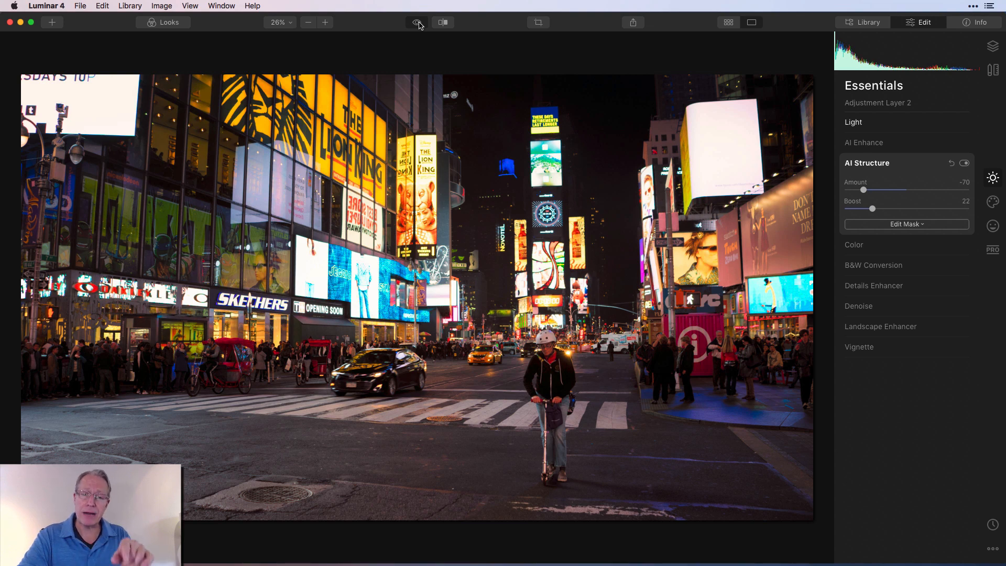
pyautogui.click(418, 23)
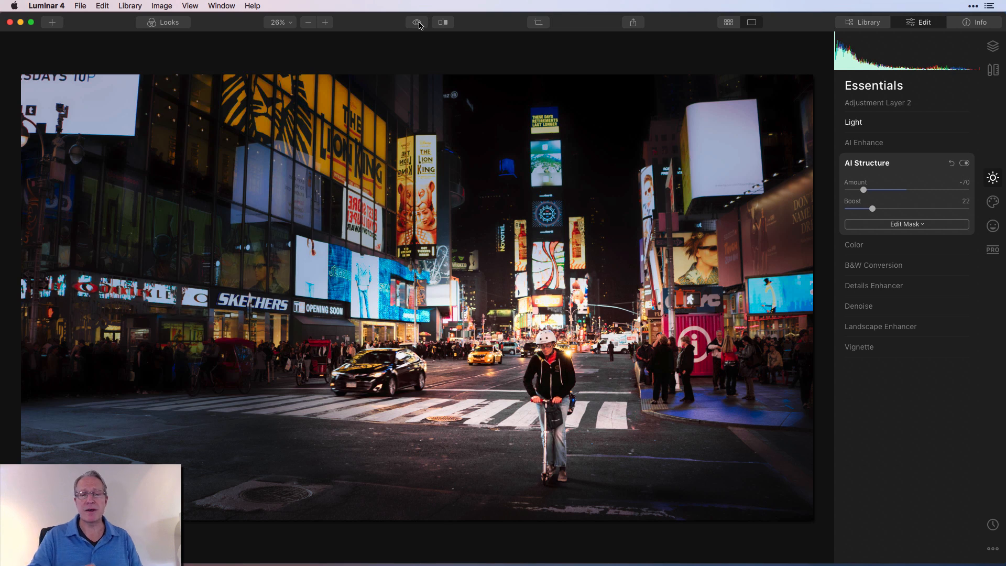